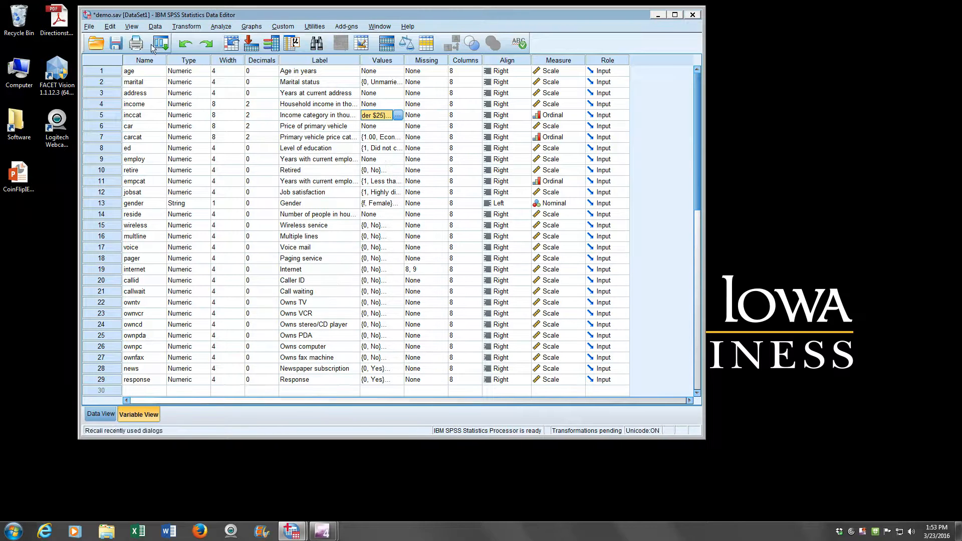
Create a new syntax file and write the line "compute inccat_rev= 5 - inccat." in it
click(90, 27)
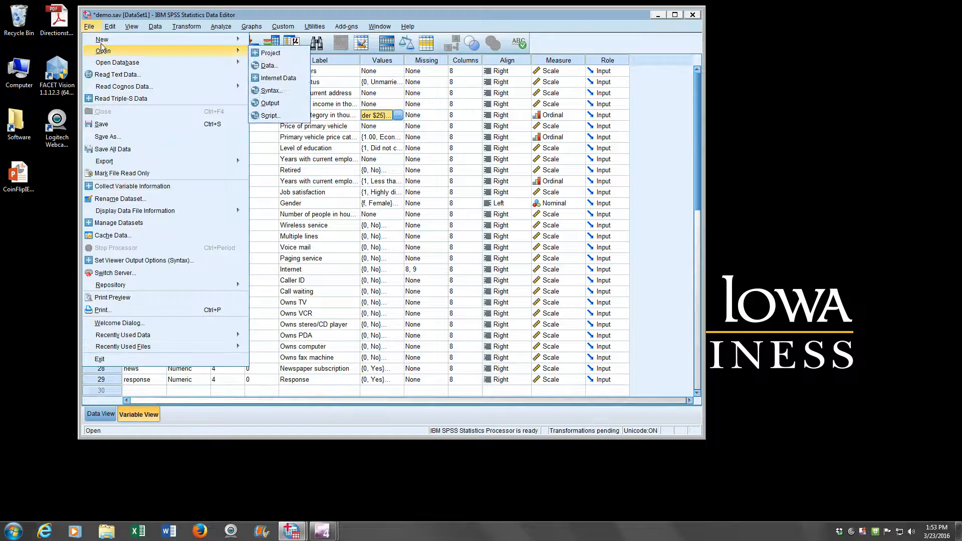
mouse_move(228, 44)
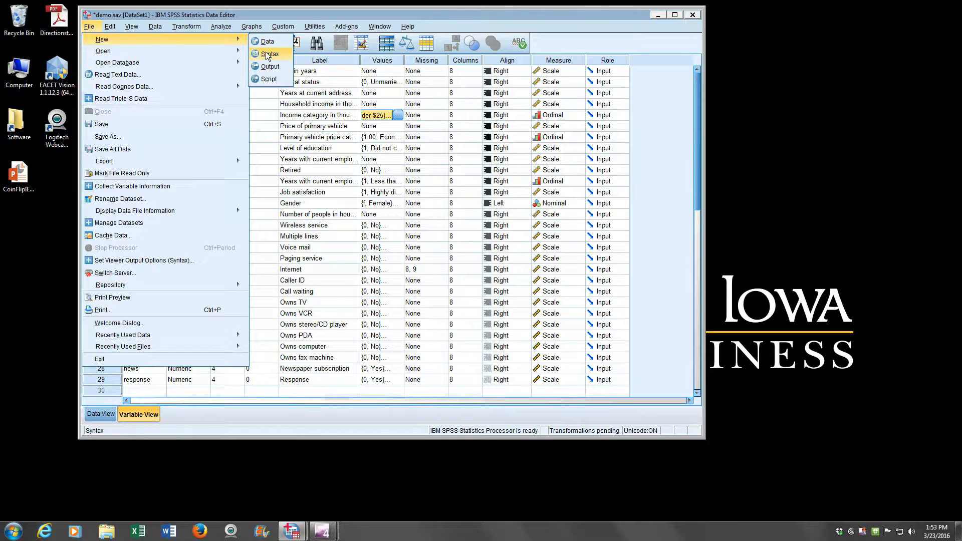
click(263, 54)
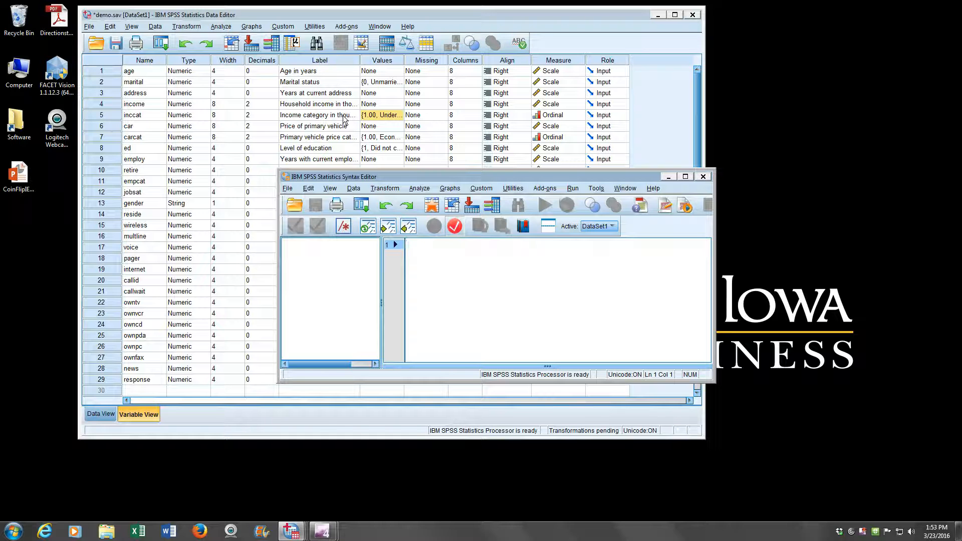
text(comput)
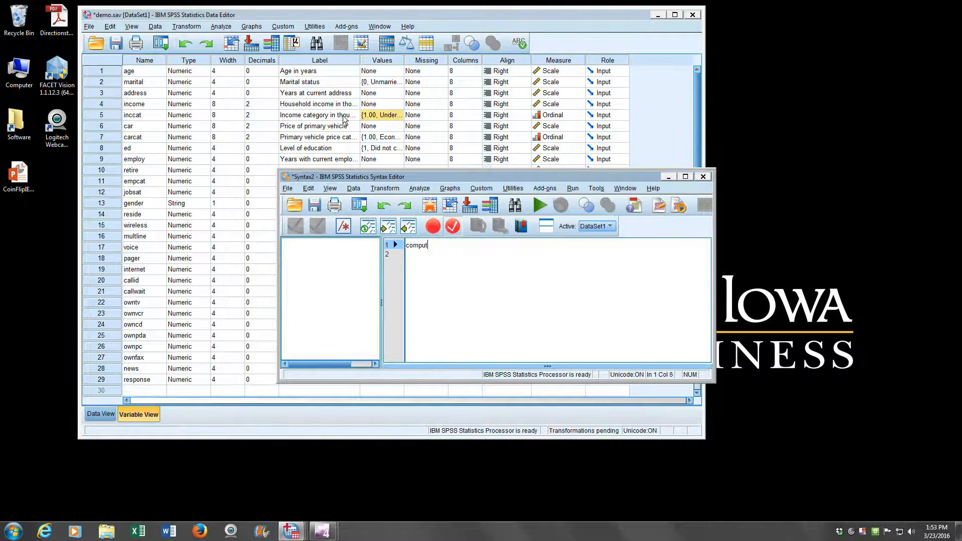
text(e inccat)
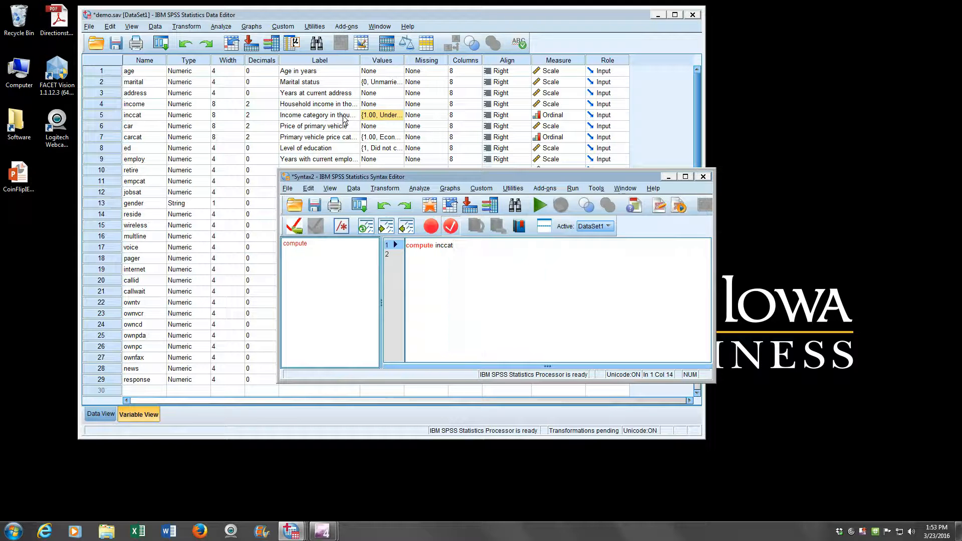
text(_rev= 5 - inccat.)
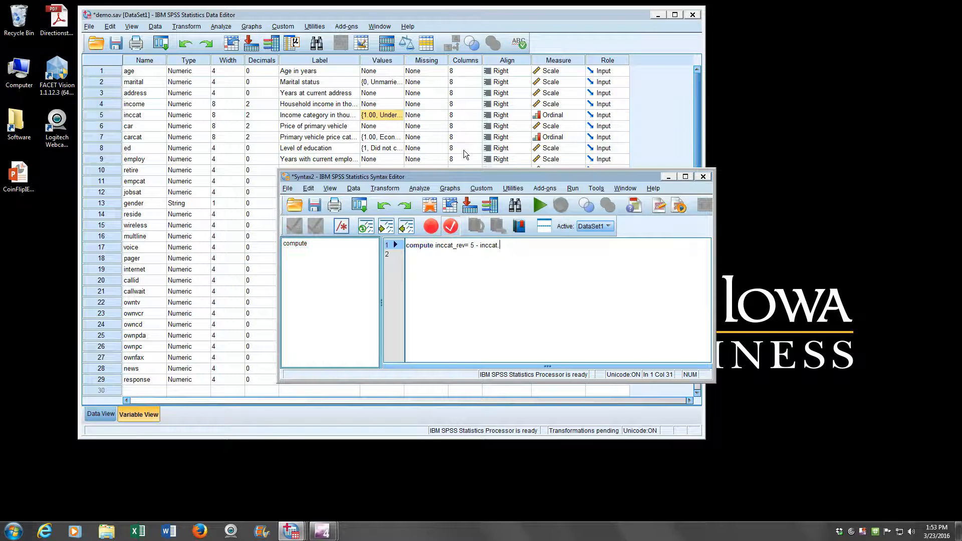
Check the value labels defined for inccat, close them without changes, and return to the syntax file
click(397, 127)
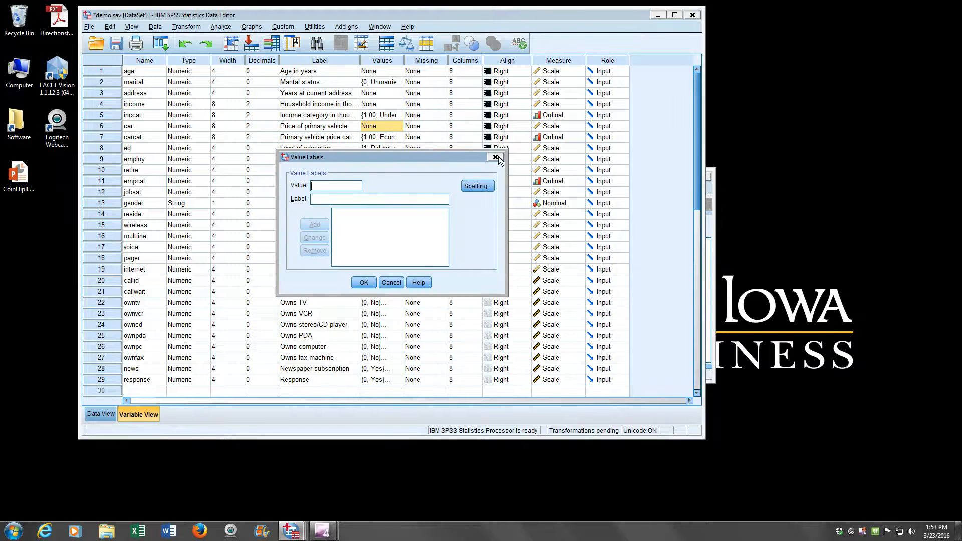
click(495, 157)
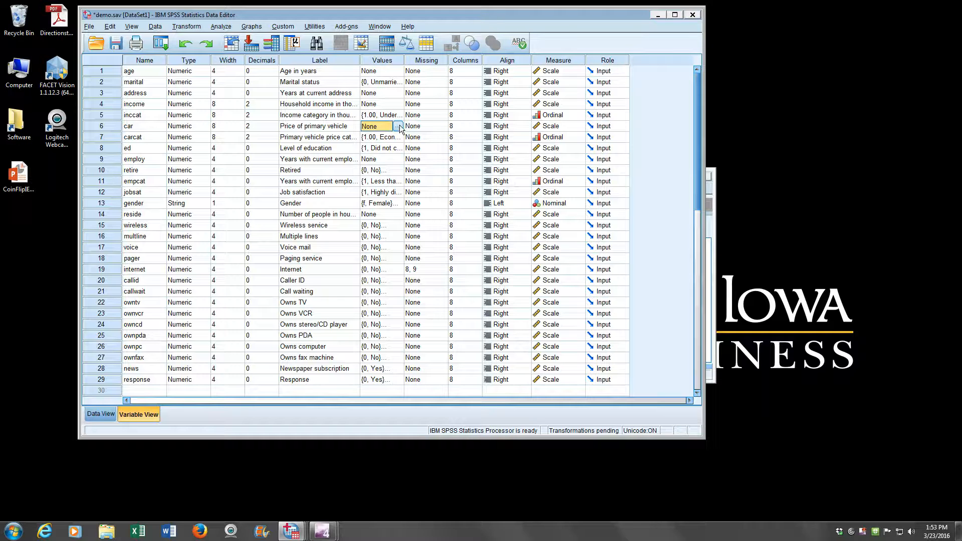
click(398, 126)
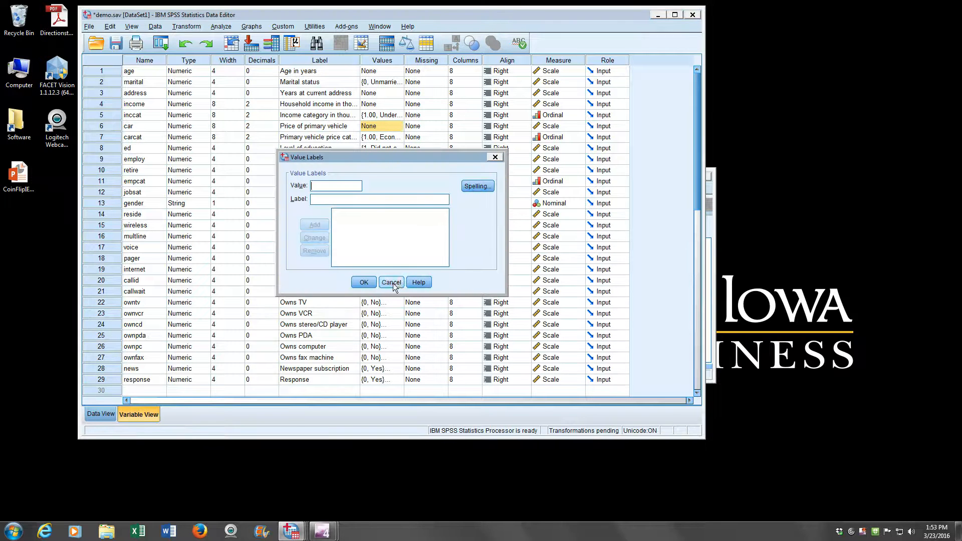
click(494, 157)
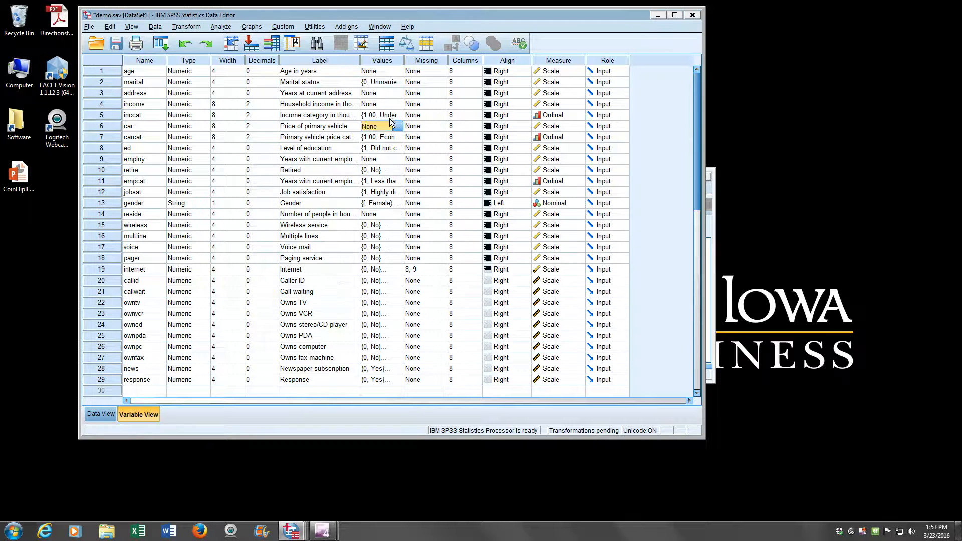
click(398, 116)
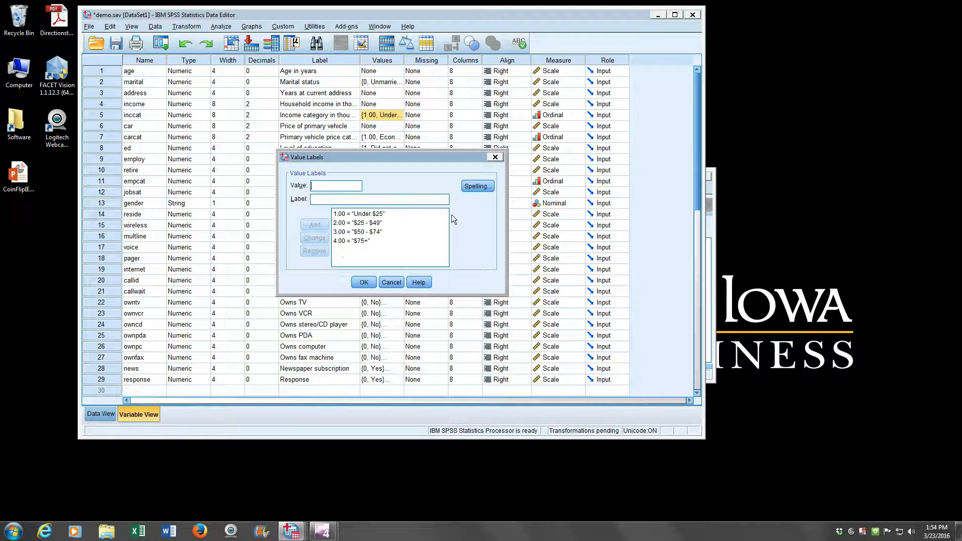
click(494, 157)
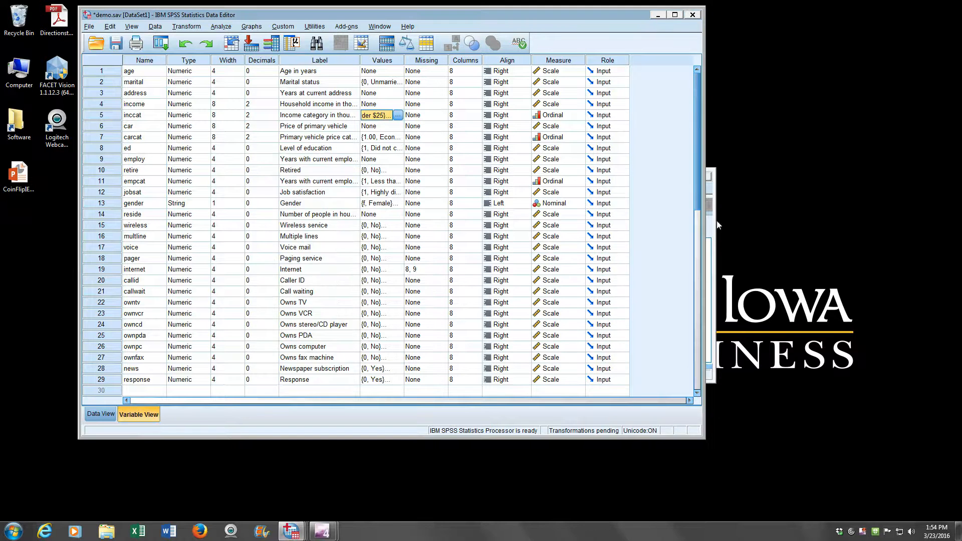
click(711, 226)
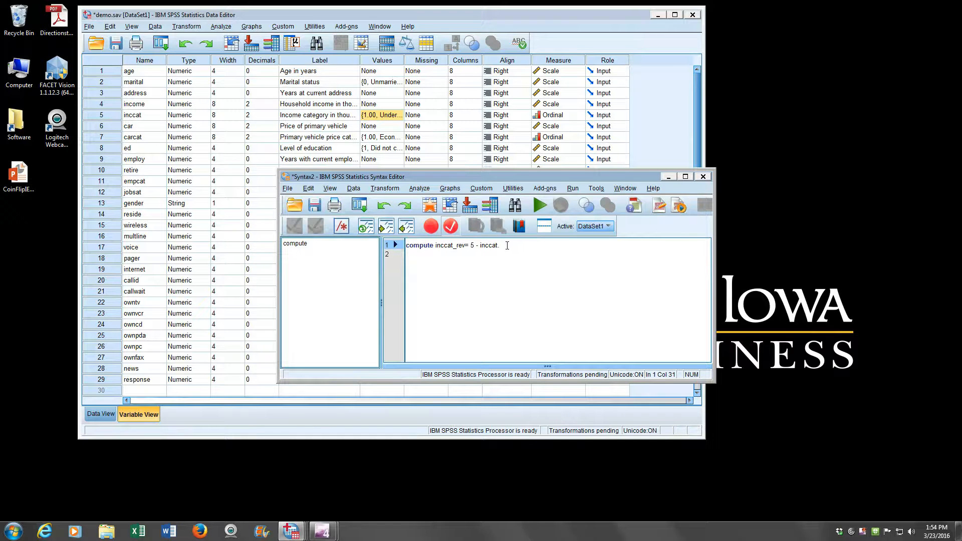
Add an "execute." line below the compute command, followed by a blank line
key(Return)
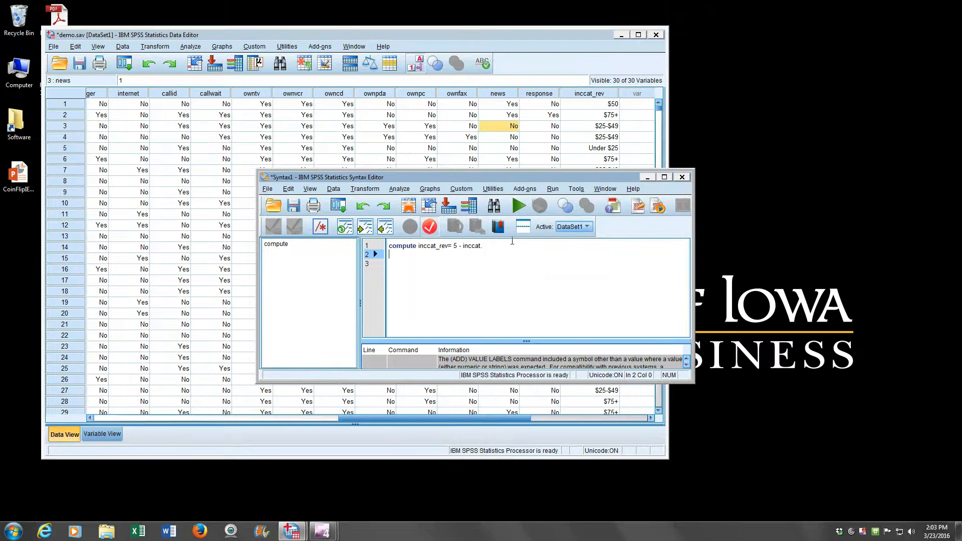
text(exec)
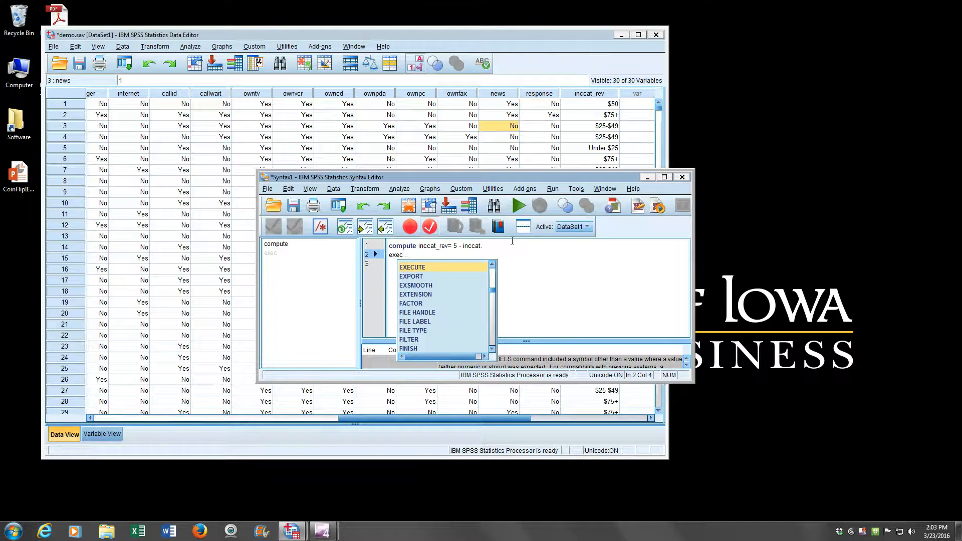
text(ute.)
key(Return)
key(Return)
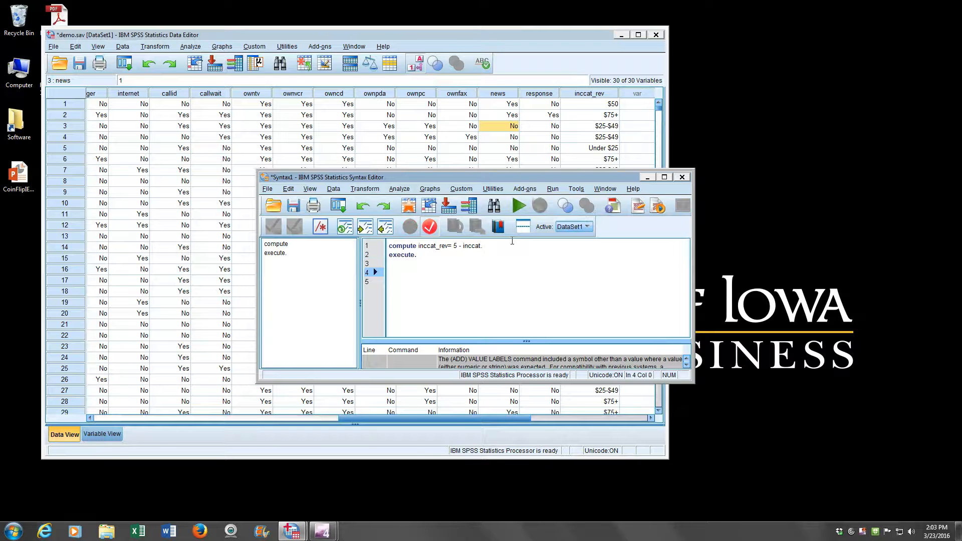
Begin a value labels command for inccat_rev on line 4 of the syntax
text(value l)
text(abels)
text( incca)
text(t-re)
key(BackSpace)
key(BackSpace)
key(BackSpace)
text(_)
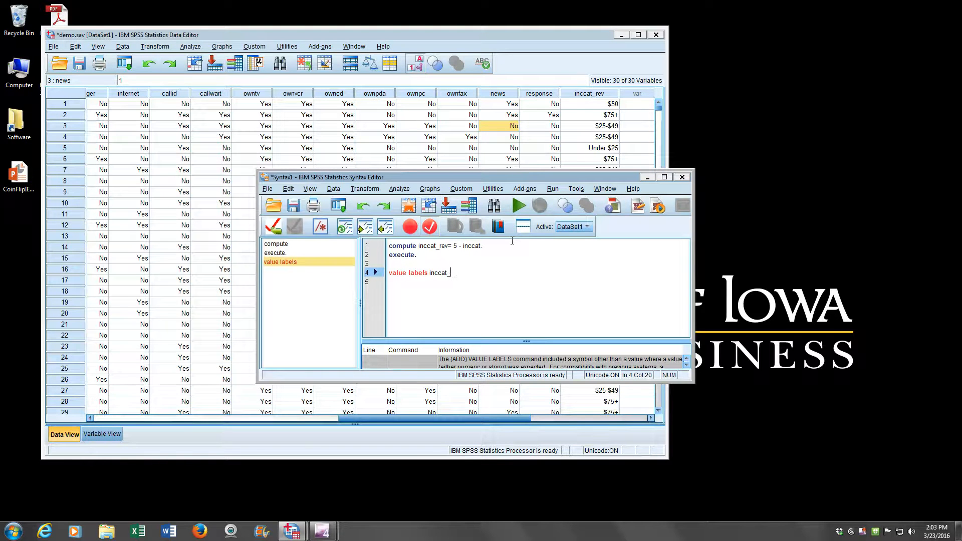
text(rev)
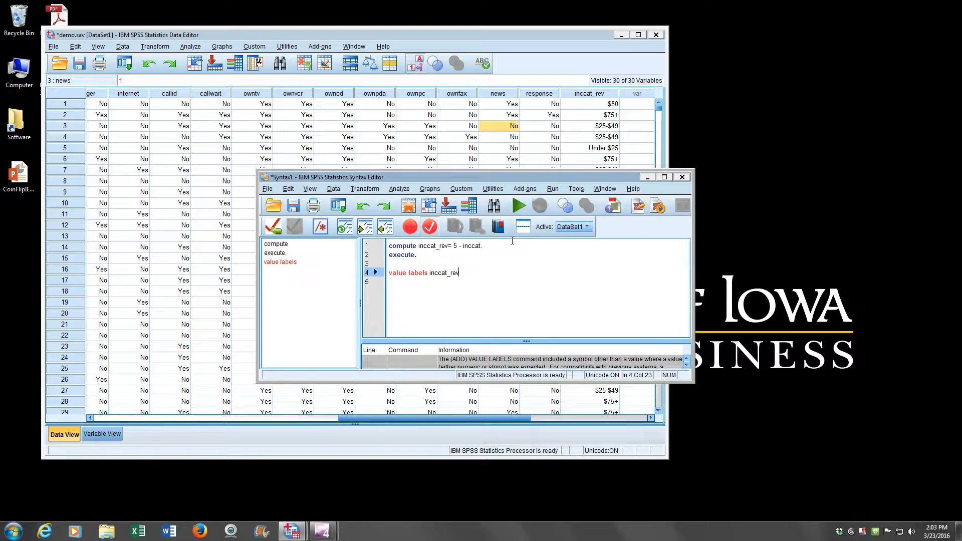
Add the labels 1 '$75 +' and 2 '$50 - $74' to the value labels command
text( 1 '$75 +' 2 $)
key(BackSpace)
text('$)
text(50)
text( - 74)
text($74)
key(End)
Complete the value labels command with 3 '$25 - $49' and 4 'Under $25'
text(3 ')
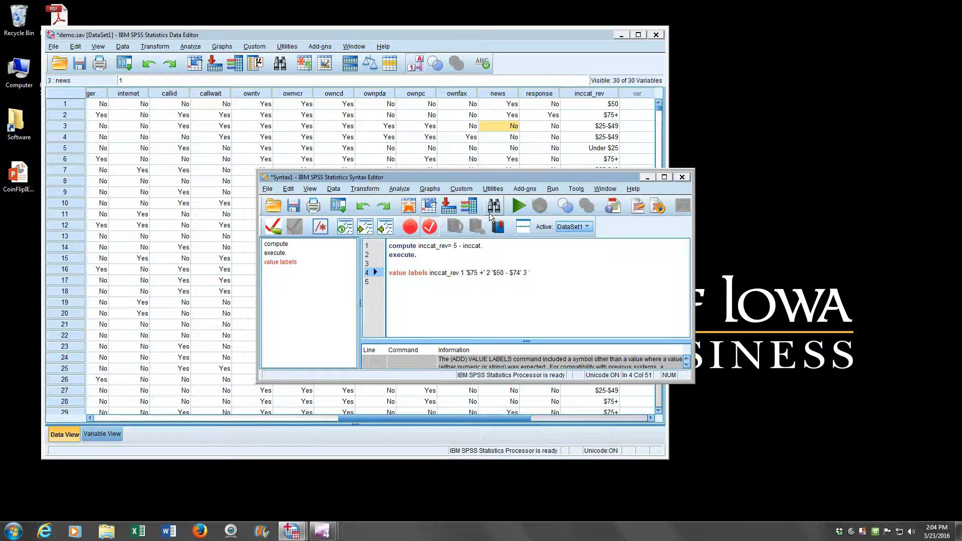
text($)
text(25 -49)
text( $)
text(' )
text(49' 4)
text('Under)
text( $25)
text(')
Add a closing "execute." line after the value labels command and run the entire syntax
key(Return)
text(execute.)
key(Return)
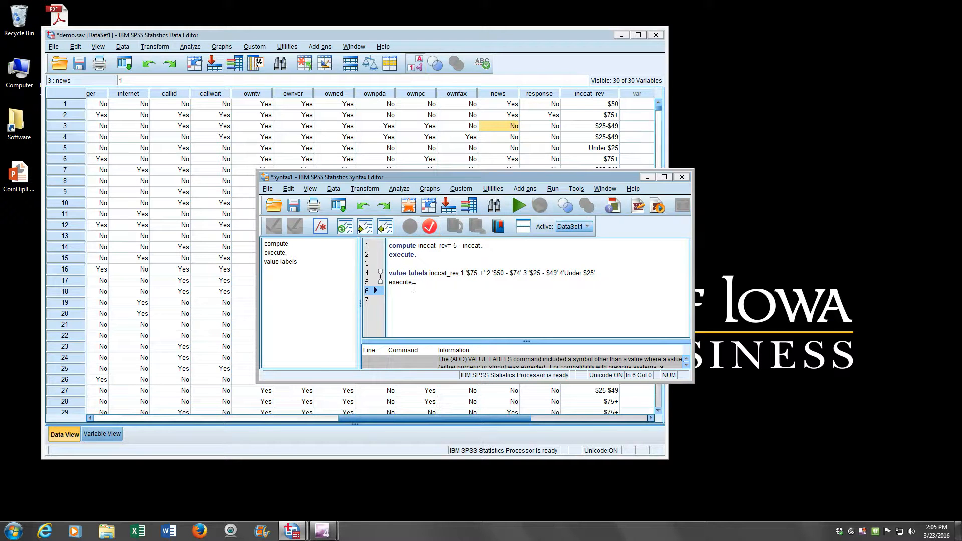
drag(414, 282, 389, 272)
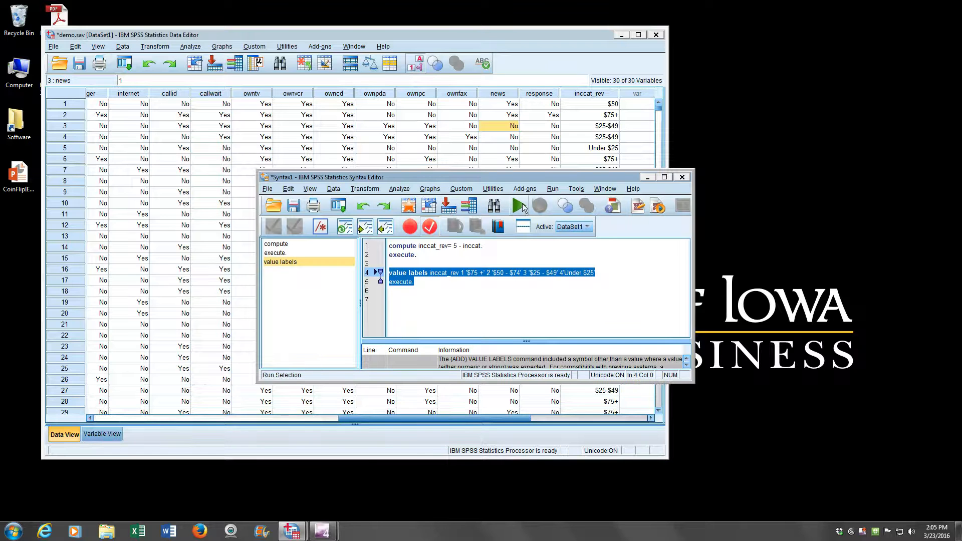
key(ctrl+a)
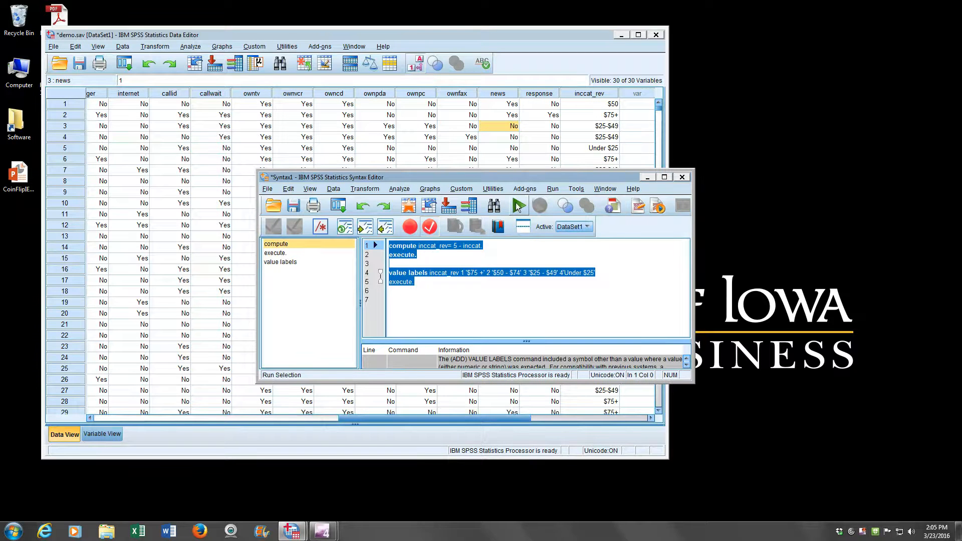
click(519, 200)
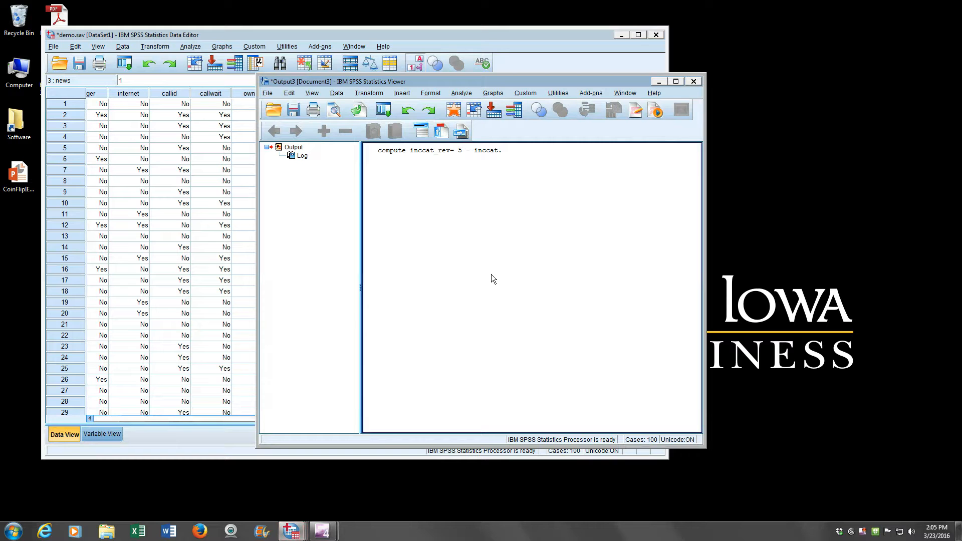
Bring the dataset's inccat_rev column into view and show numeric codes instead of value labels
click(223, 262)
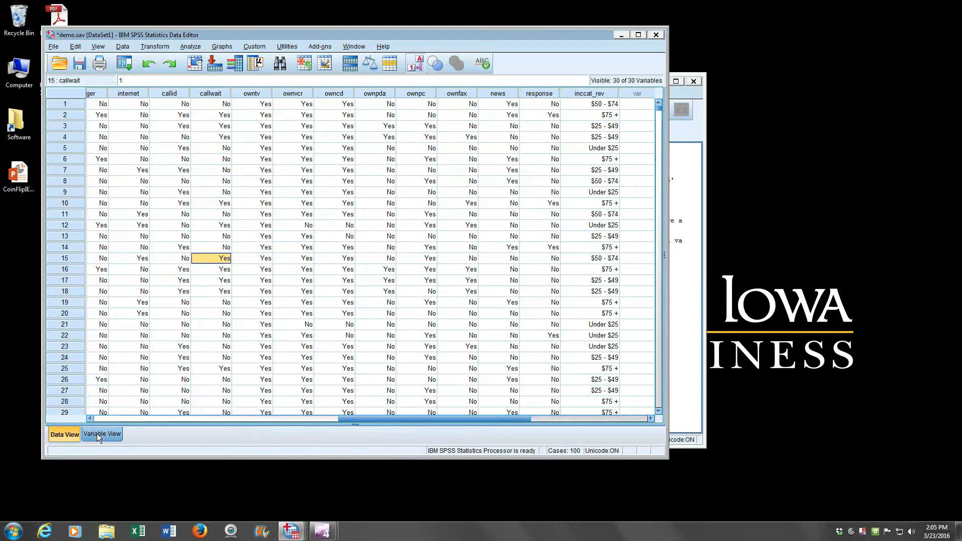
drag(353, 420, 380, 407)
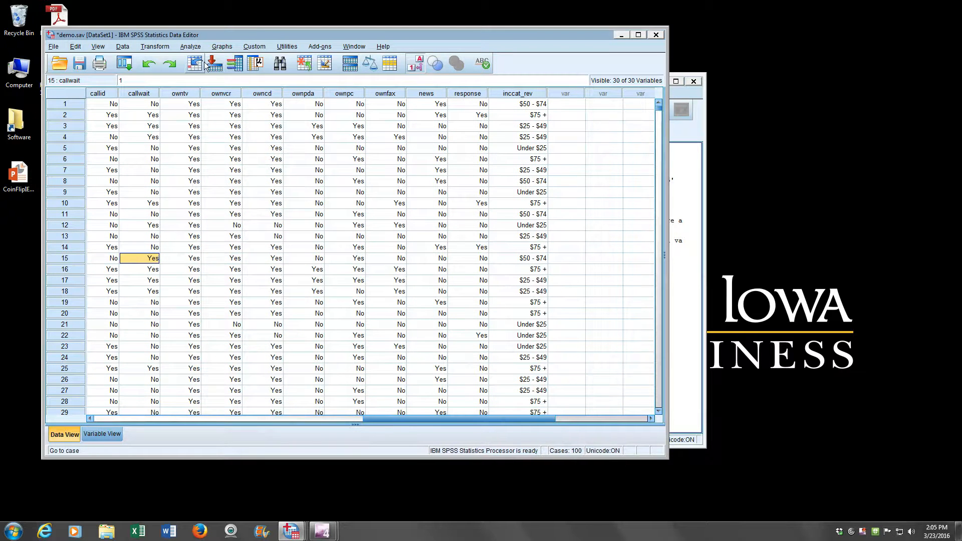
key(ctrl+t)
key(ctrl+t)
click(416, 64)
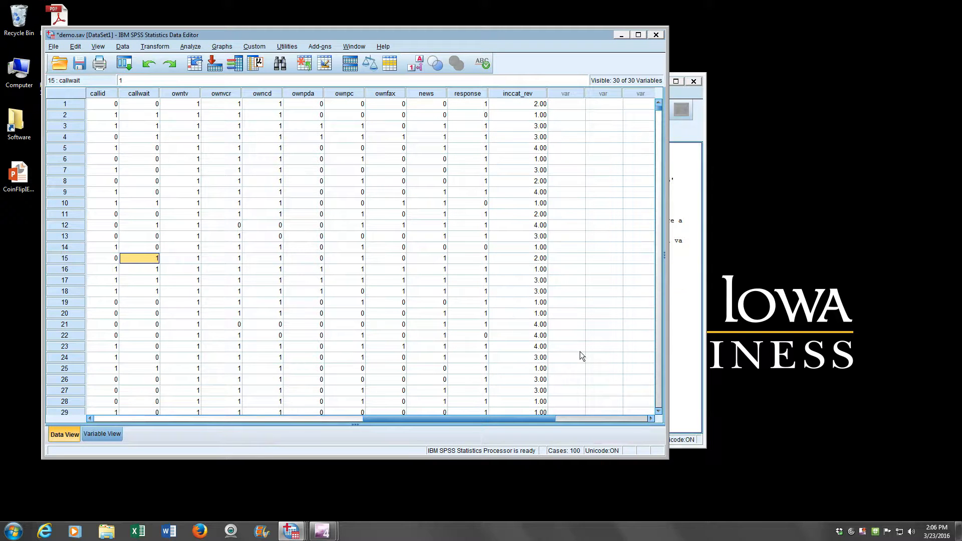
Compare the codes in inccat with those in inccat_rev, using the first case's row as reference
drag(493, 419, 485, 423)
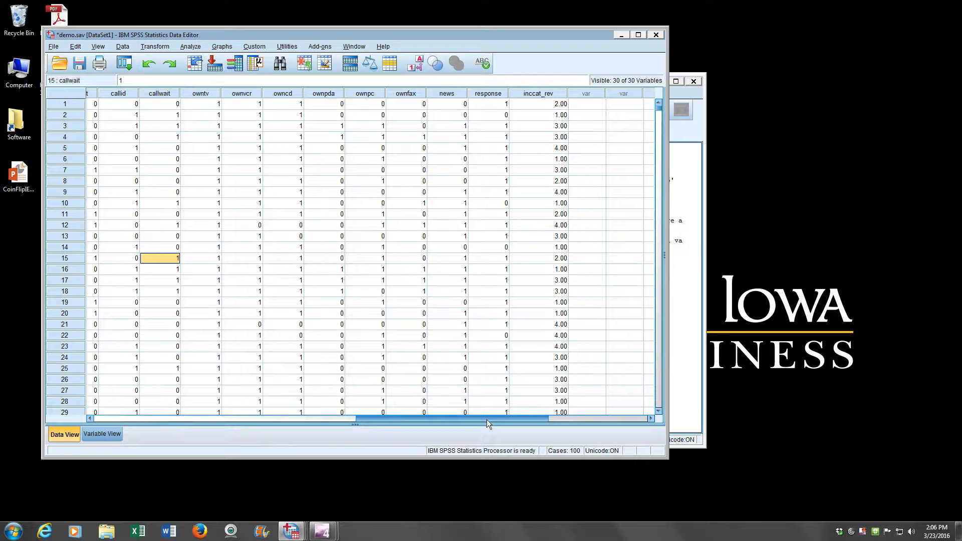
drag(516, 420, 250, 416)
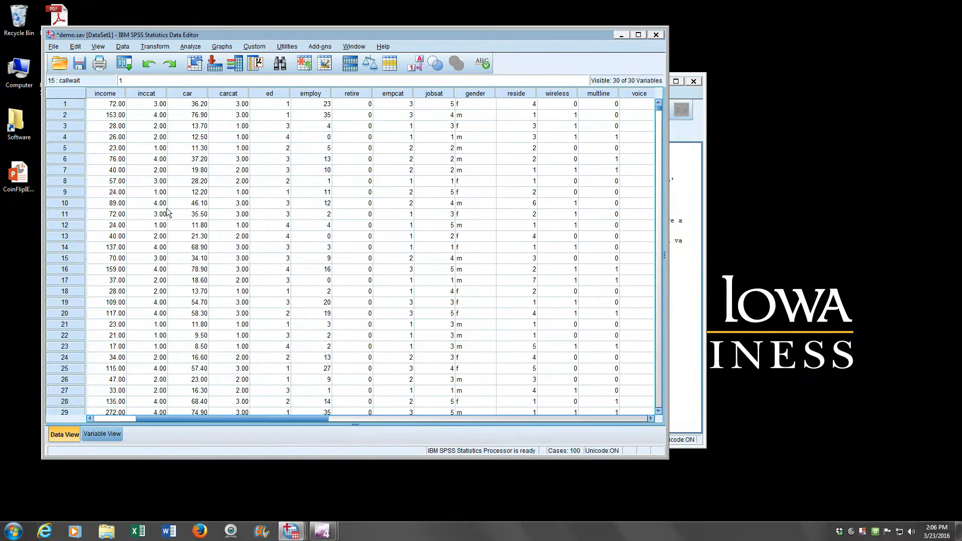
click(158, 107)
click(67, 106)
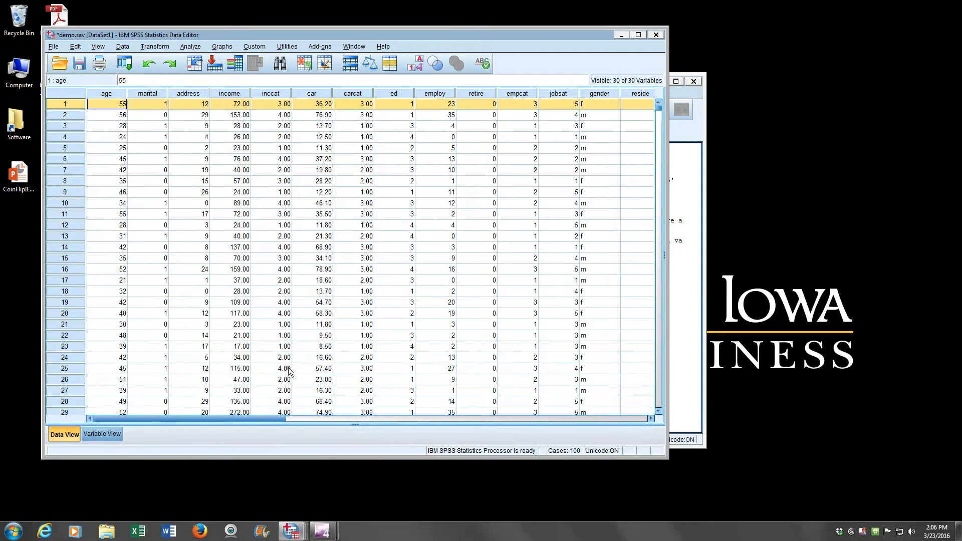
drag(255, 424, 565, 336)
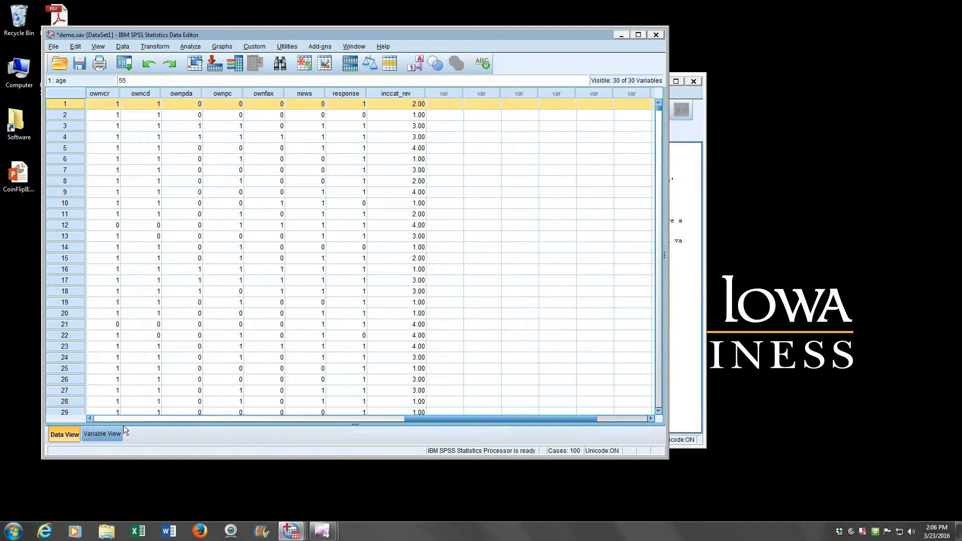
Check the value labels assigned to inccat_rev in its variable definition, then close them
click(110, 433)
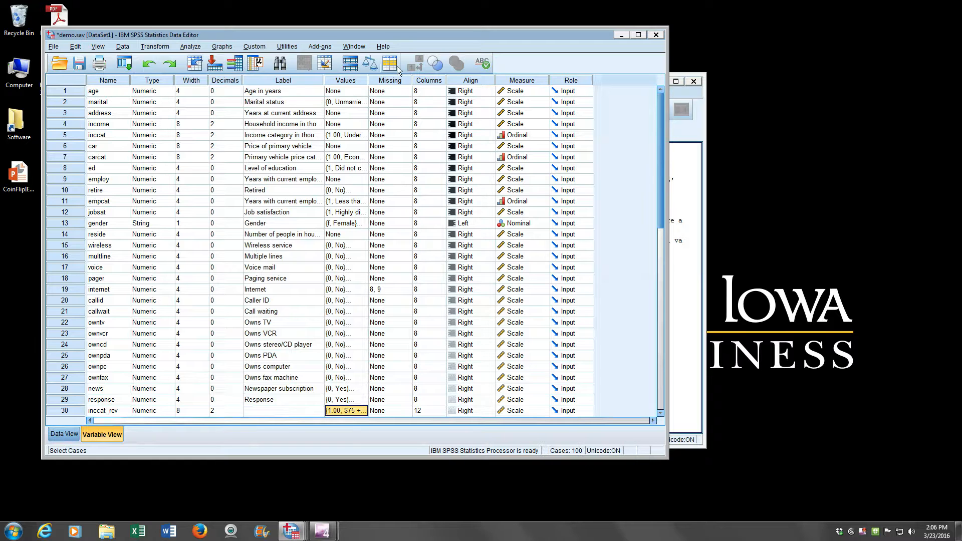
click(359, 410)
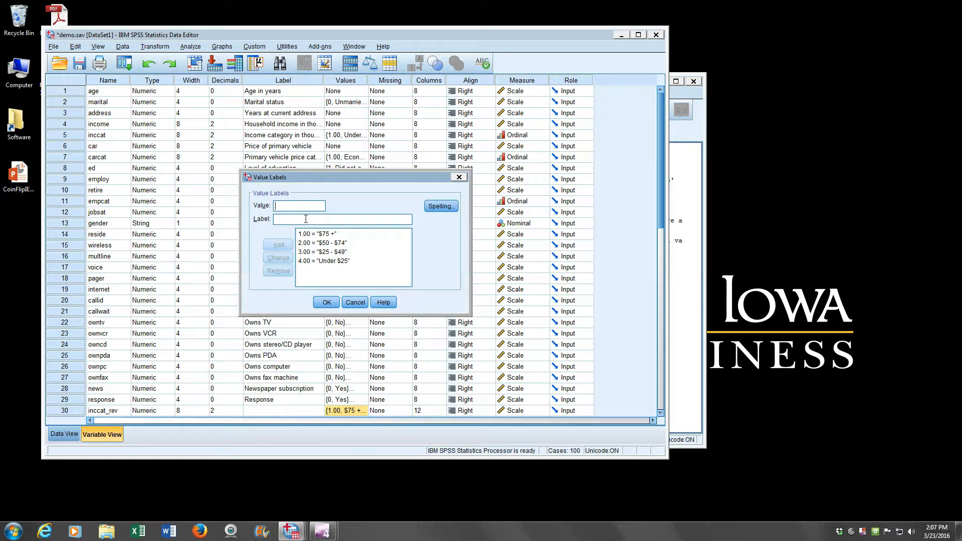
click(327, 303)
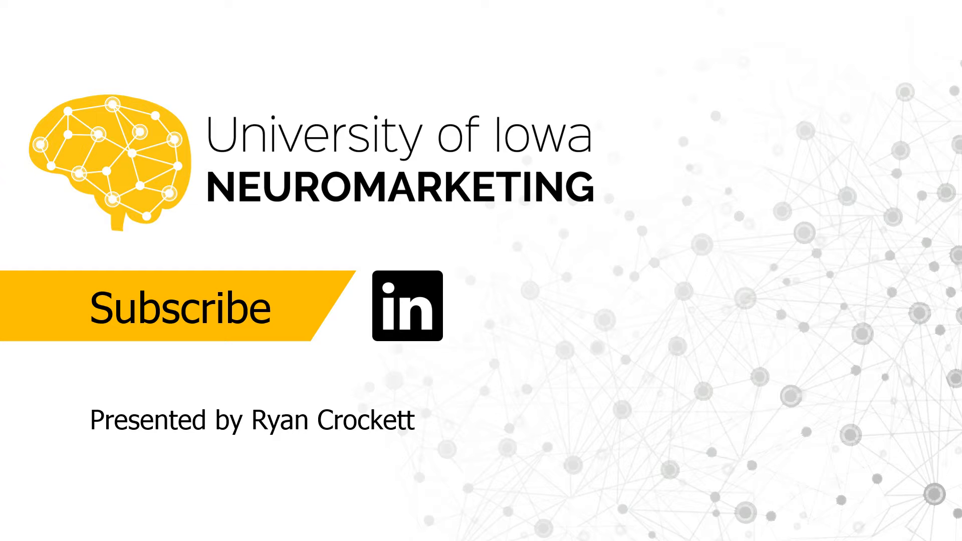